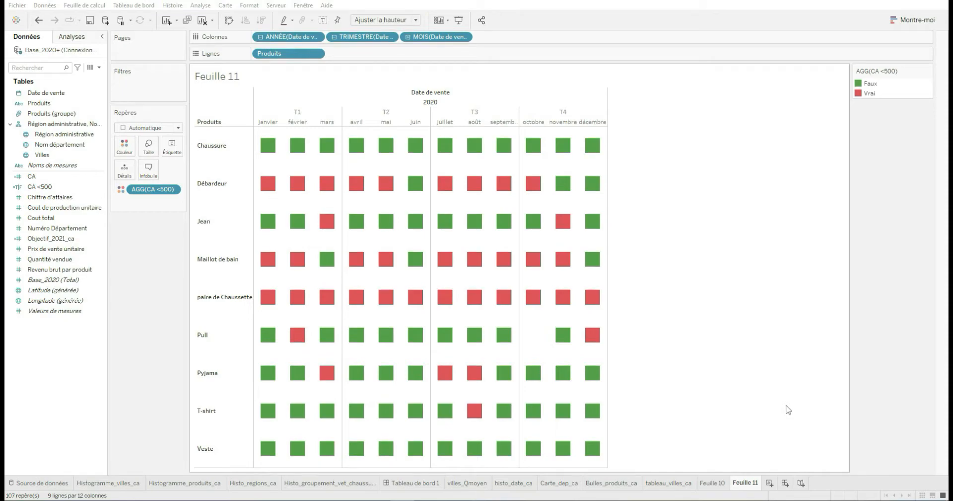
Rename the worksheet Feuille 11 as tableau_condition_ca
{"action": "mouse_move", "coordinate": [445, 262]}
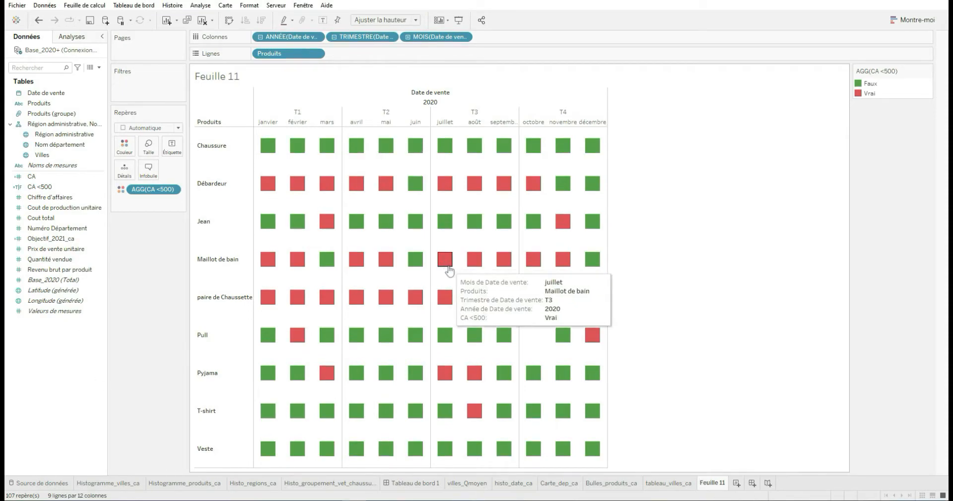
{"action": "double_click", "coordinate": [712, 482]}
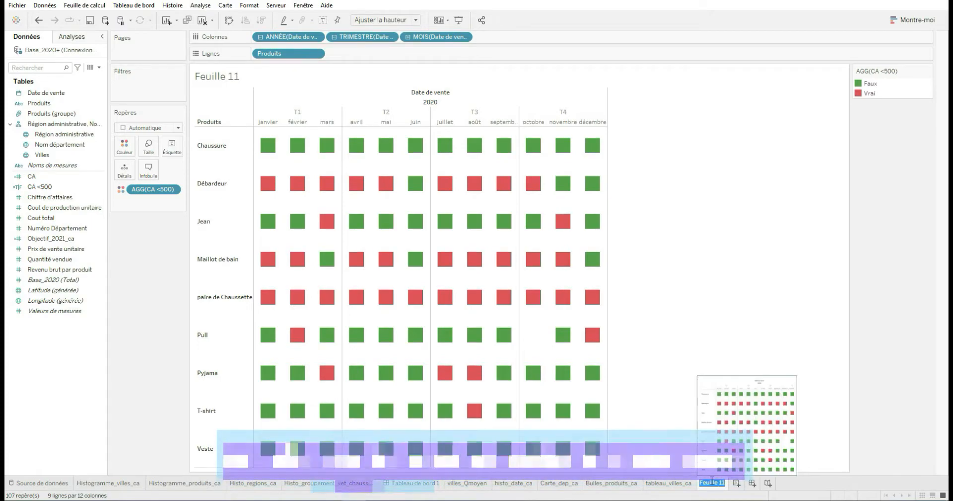
{"action": "type", "text": "tableau"}
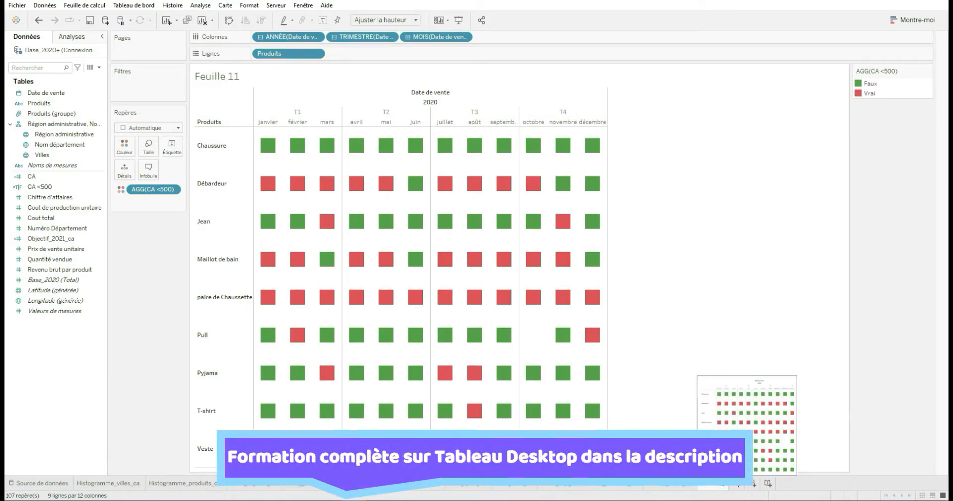
{"action": "type", "text": "_condition_"}
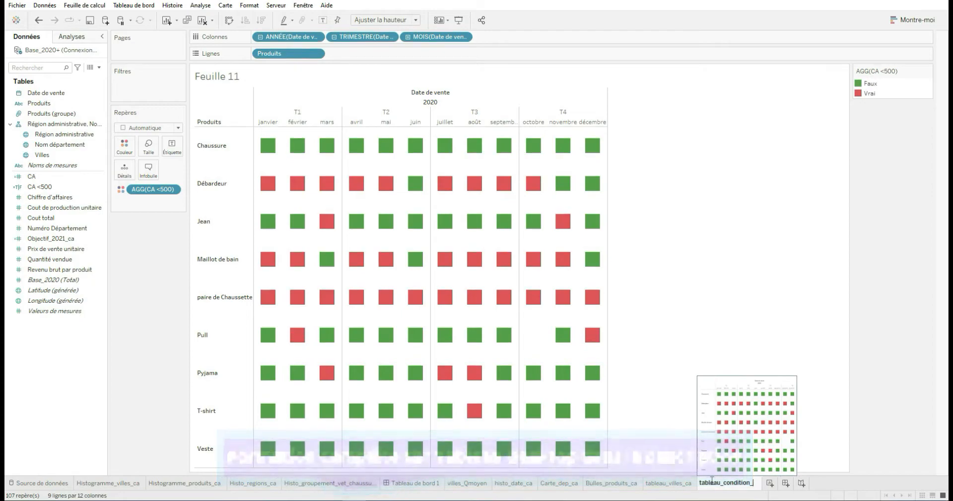
{"action": "type", "text": "ca"}
{"action": "key", "text": "Return"}
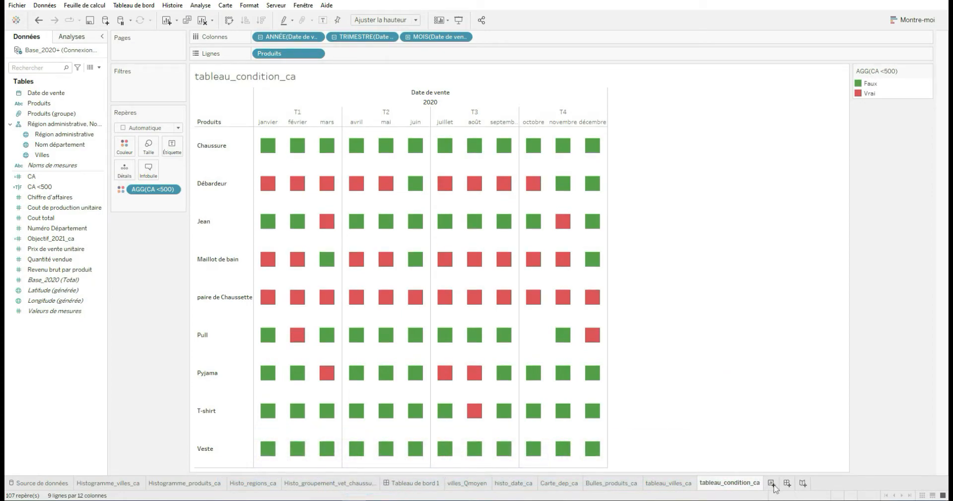
Add a new worksheet and start a new parameter named "Variation du prix de vente des produits"
{"action": "left_click", "coordinate": [772, 483]}
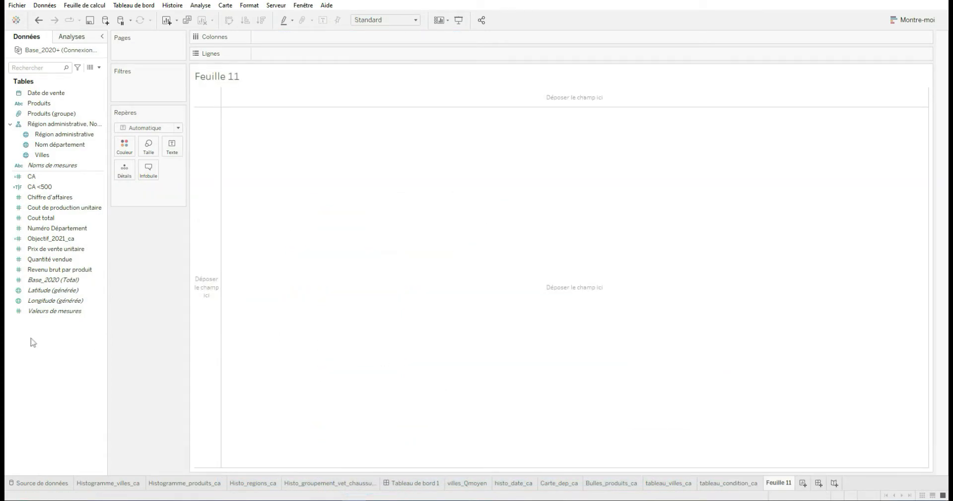
{"action": "right_click", "coordinate": [31, 353]}
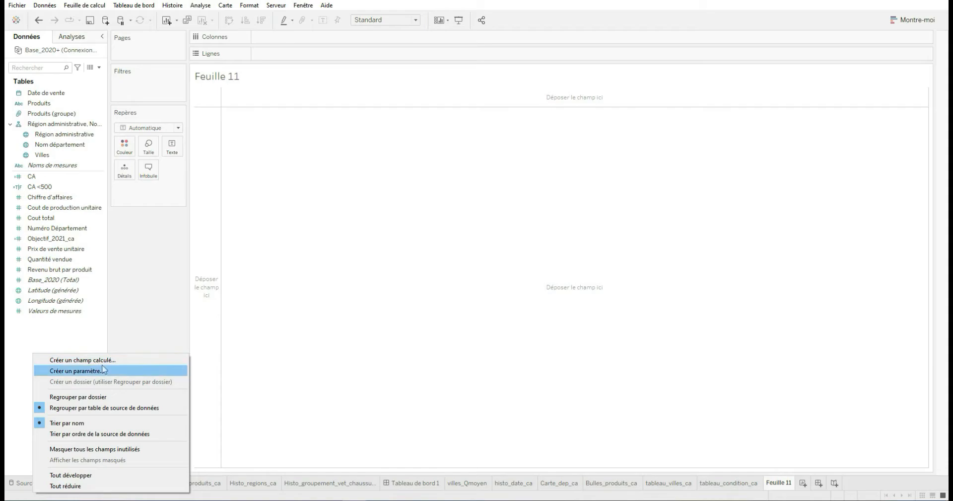
{"action": "left_click", "coordinate": [102, 373]}
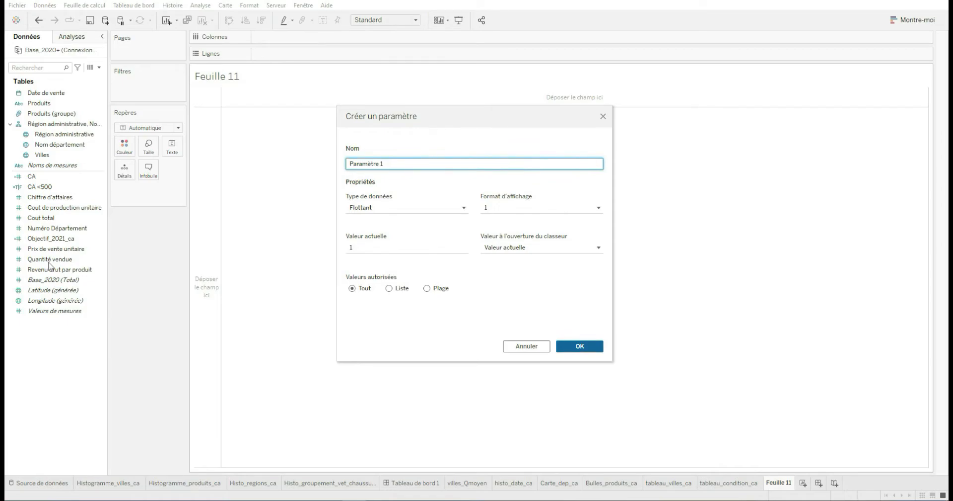
{"action": "key", "text": "ctrl+a"}
{"action": "key", "text": "BackSpace"}
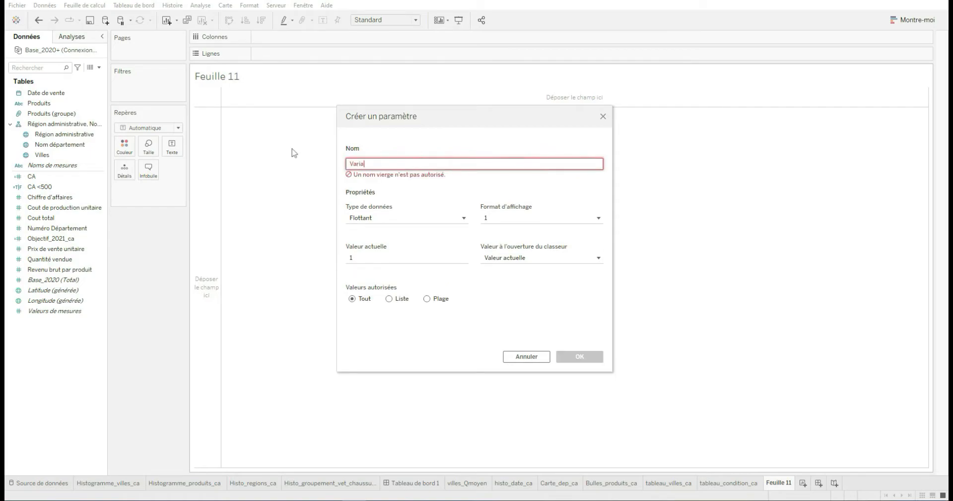
{"action": "type", "text": "Variation du pri"}
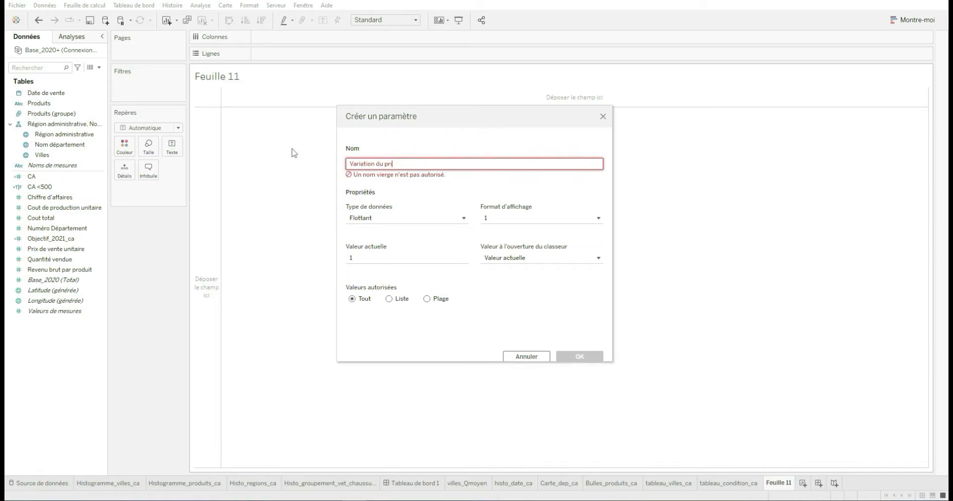
{"action": "type", "text": "x de v"}
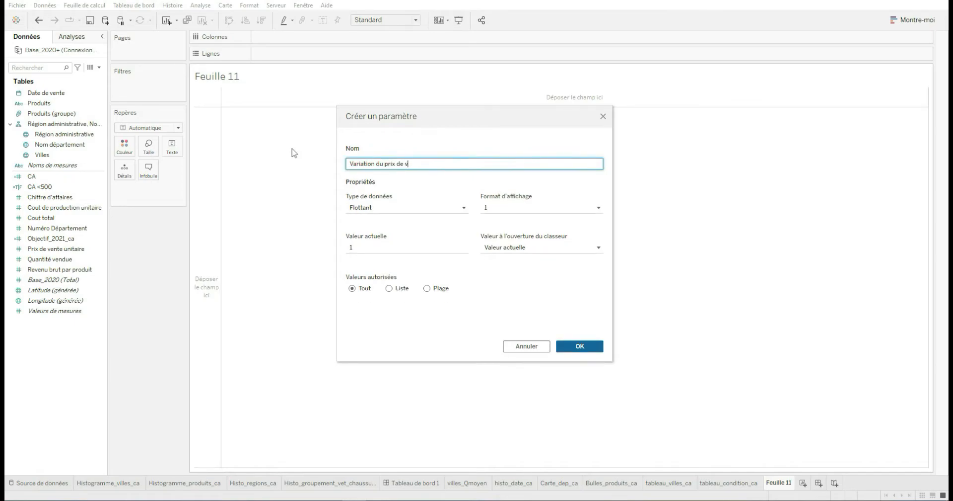
{"action": "type", "text": "ente des produits"}
Give the parameter the Flottant data type, the Pourcentage display format and a current value of 0
{"action": "left_click", "coordinate": [425, 208]}
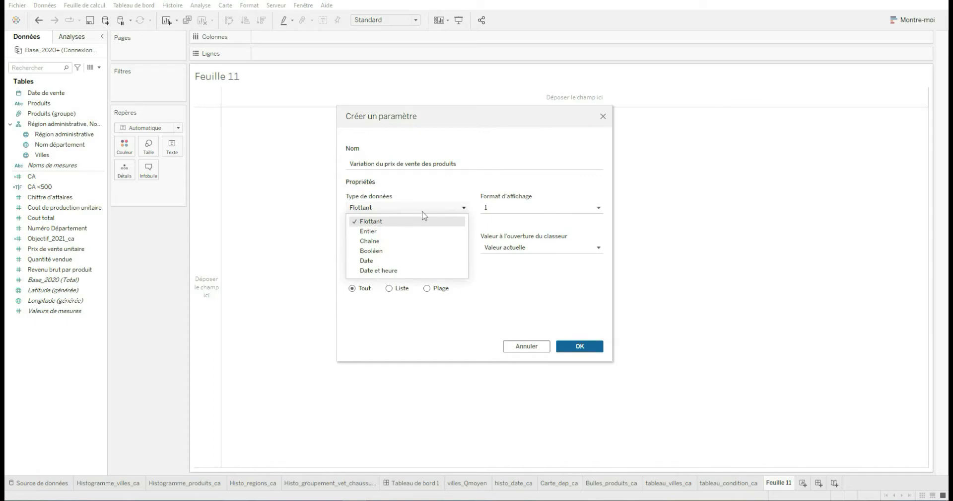
{"action": "left_click", "coordinate": [424, 221]}
{"action": "left_click", "coordinate": [513, 209]}
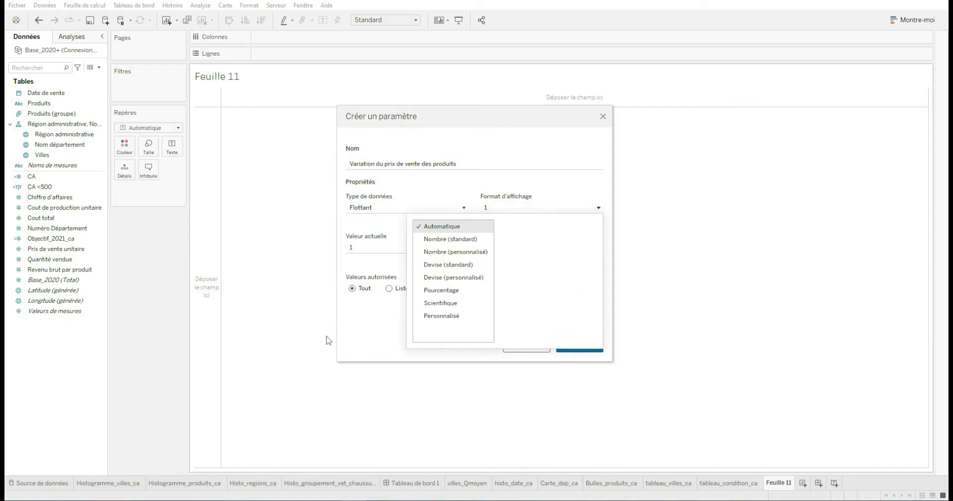
{"action": "left_click", "coordinate": [452, 292]}
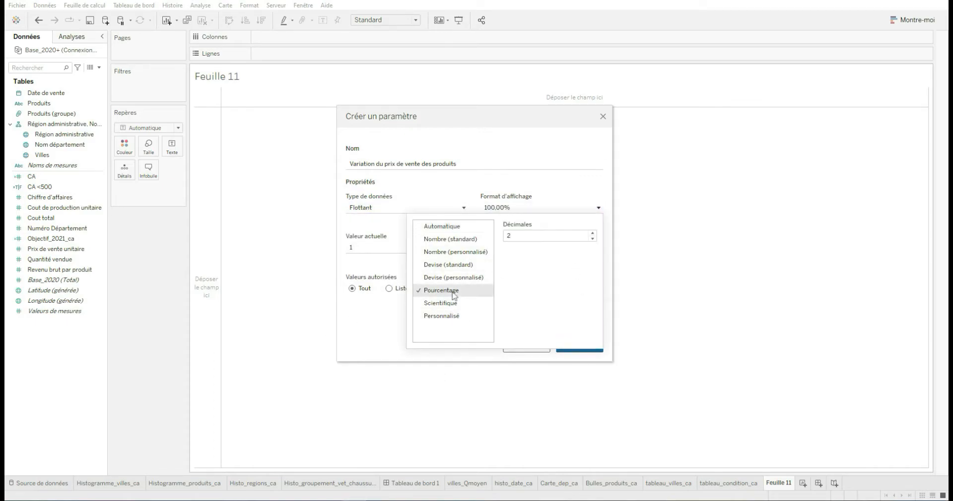
{"action": "left_click", "coordinate": [327, 268]}
{"action": "left_click_drag", "start_coordinate": [397, 248], "coordinate": [285, 239]}
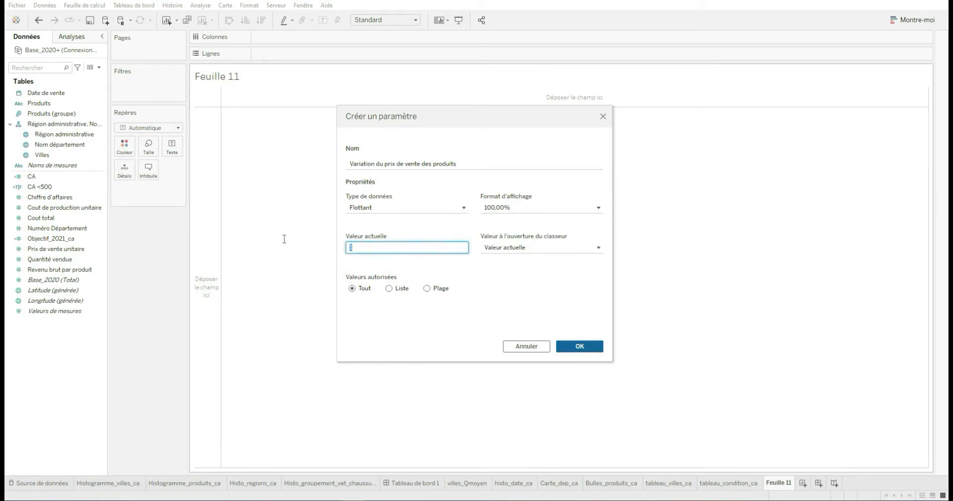
{"action": "type", "text": "0"}
{"action": "key", "text": "Tab"}
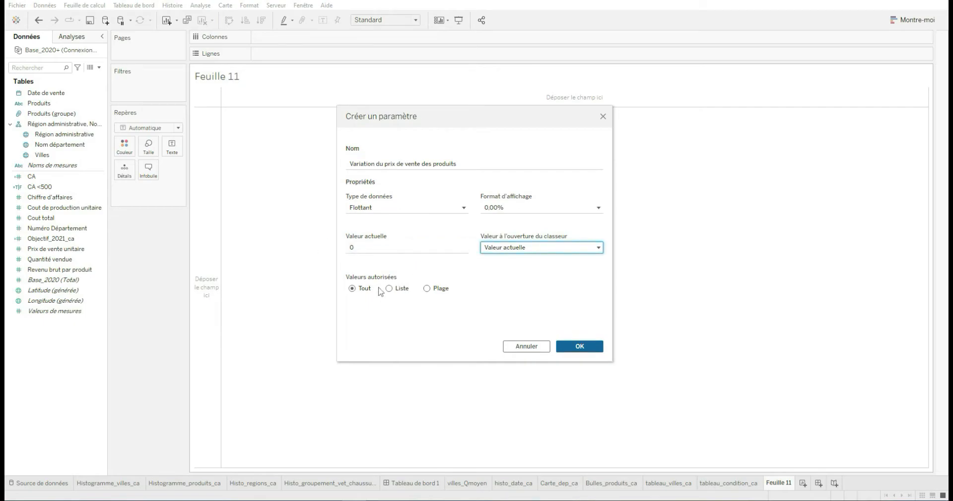
Restrict the parameter to a range of values from -0.5 to 1, save it, and enlarge the Paramètres list
{"action": "left_click", "coordinate": [441, 290]}
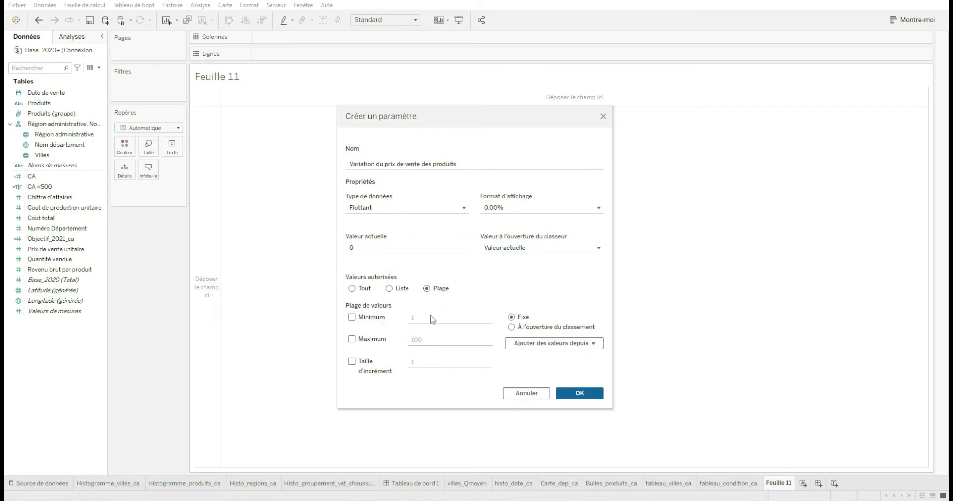
{"action": "left_click", "coordinate": [353, 316]}
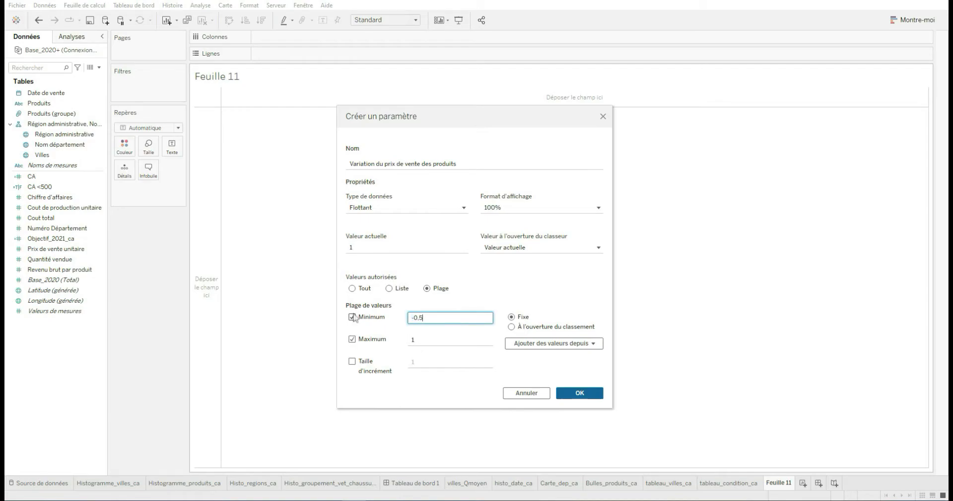
{"action": "key", "text": "Tab"}
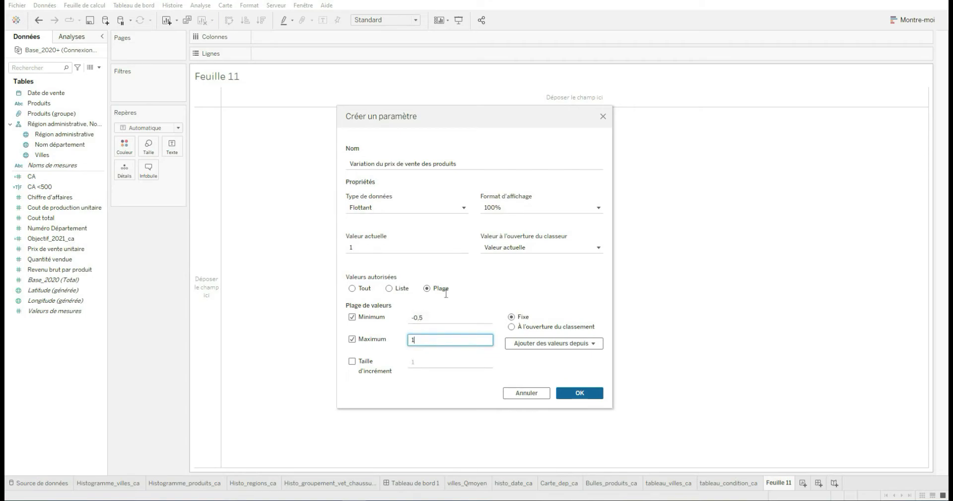
{"action": "left_click", "coordinate": [565, 395]}
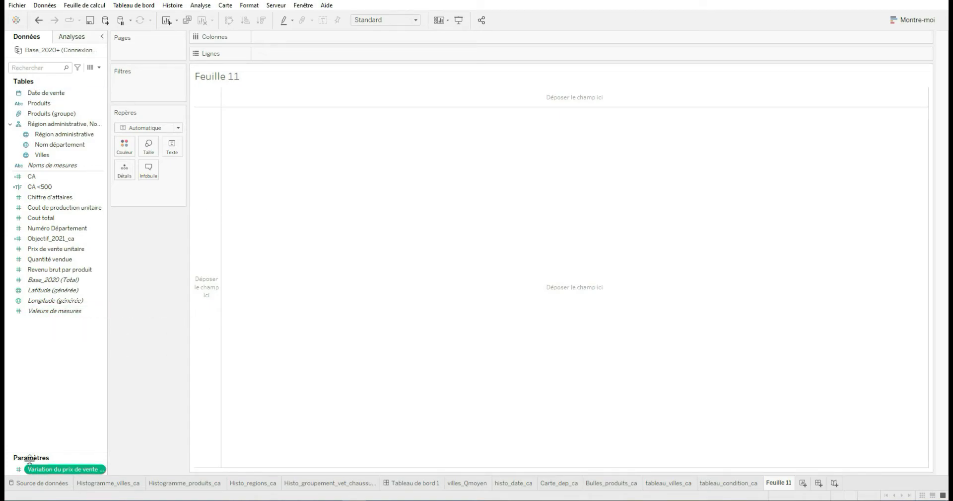
{"action": "left_click_drag", "start_coordinate": [30, 458], "coordinate": [35, 330]}
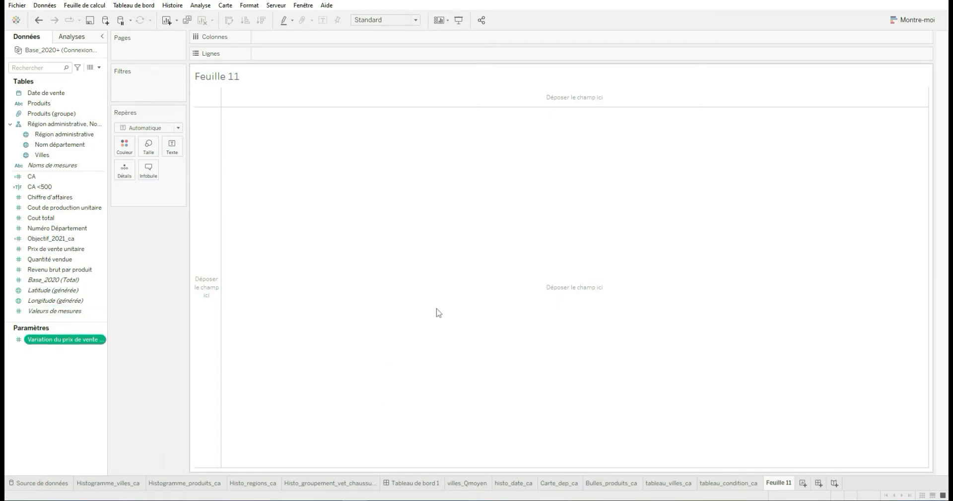
Start a new calculated field and name it "CA modifié"
{"action": "right_click", "coordinate": [56, 369]}
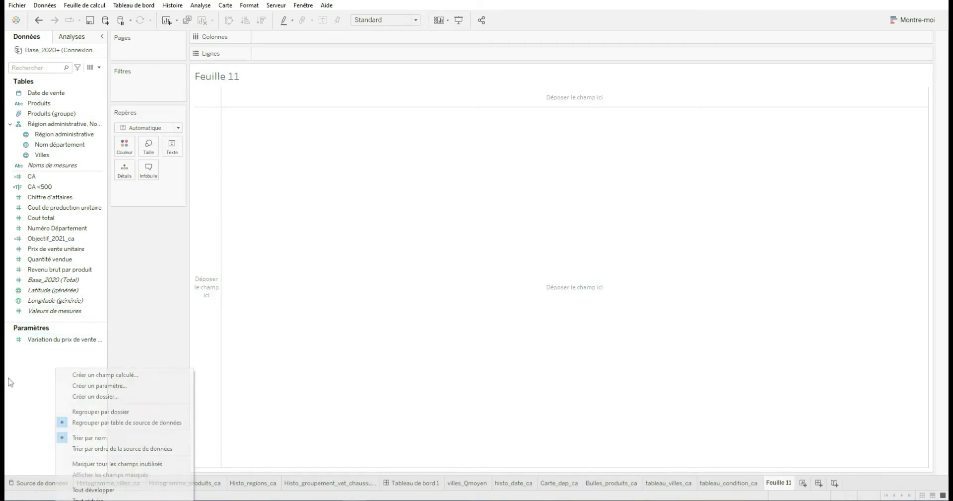
{"action": "left_click", "coordinate": [119, 375]}
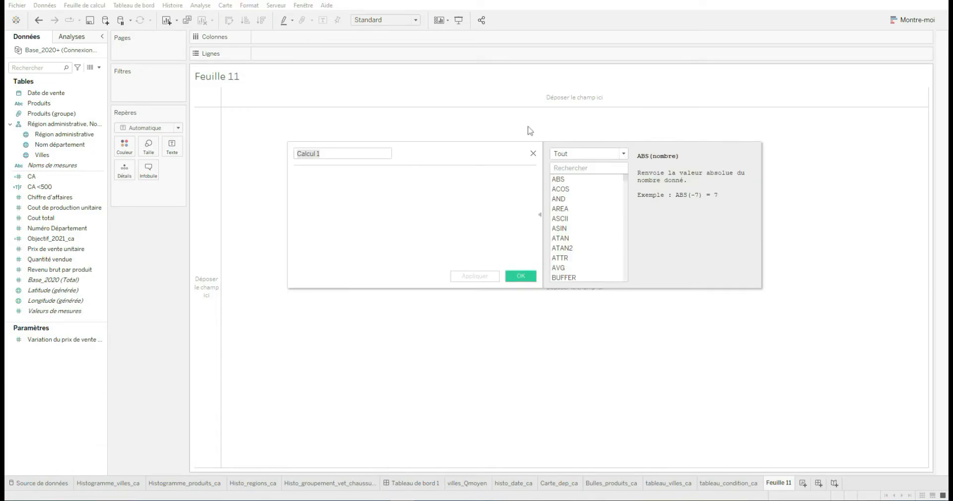
{"action": "left_click_drag", "start_coordinate": [373, 152], "coordinate": [250, 154]}
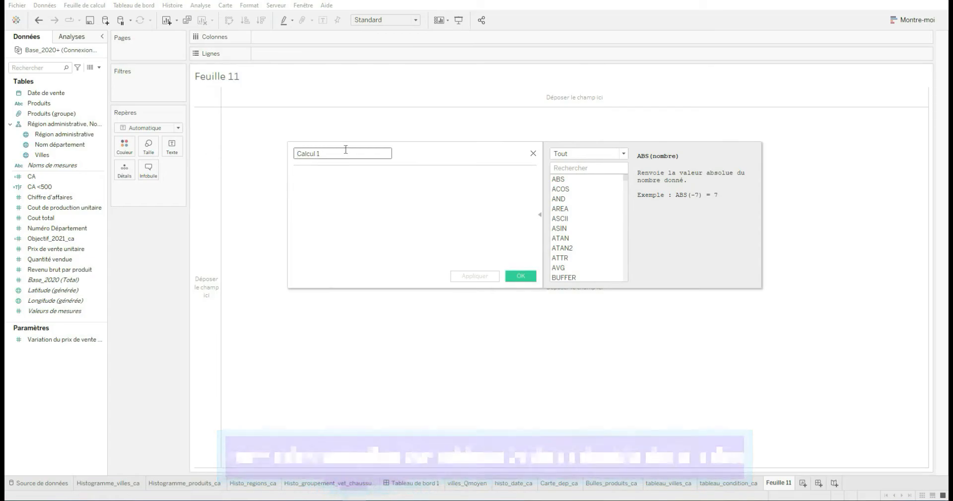
{"action": "type", "text": "CA"}
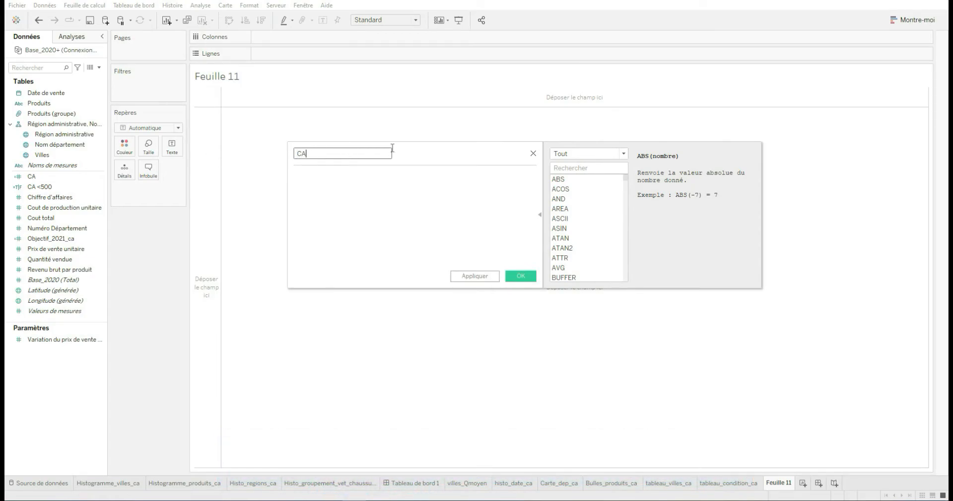
{"action": "type", "text": " modifie"}
{"action": "key", "text": "BackSpace"}
{"action": "type", "text": "é"}
Enter [Quantité vendue]*[Prix de vente unitaire] as the first part of the CA modifié formula
{"action": "left_click", "coordinate": [365, 173]}
{"action": "type", "text": "quan"}
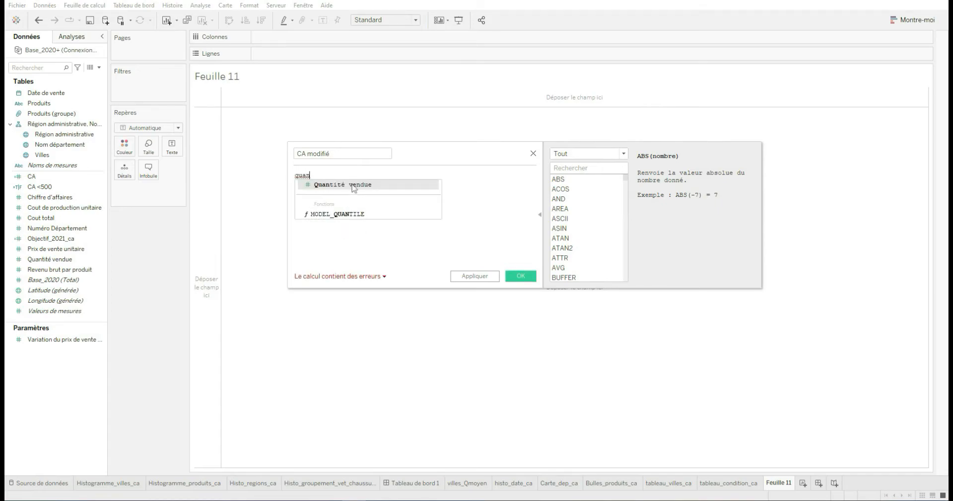
{"action": "left_click", "coordinate": [351, 183]}
{"action": "type", "text": "*"}
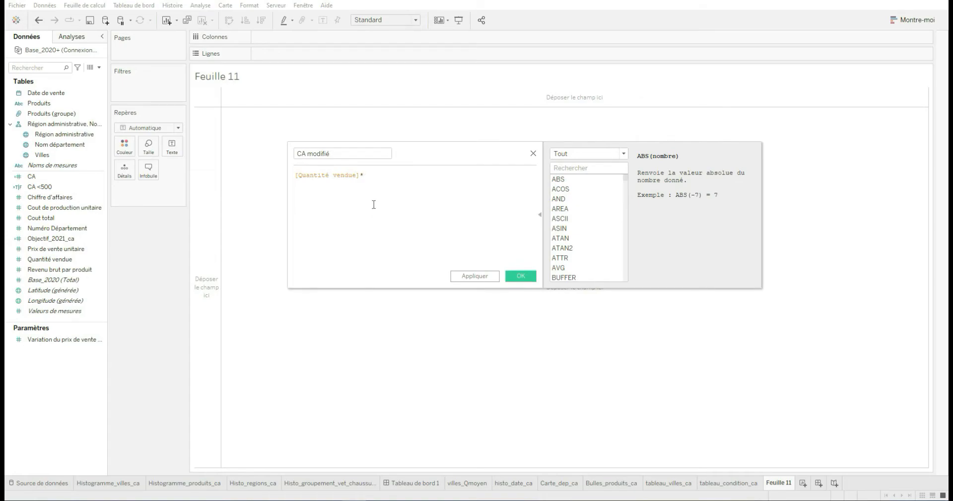
{"action": "type", "text": "pri"}
{"action": "left_click", "coordinate": [390, 186]}
Extend the formula with +[Quantité vendue]*[Prix de vente unitaire]*[Variation du prix de vente des produits]
{"action": "type", "text": "+"}
{"action": "type", "text": "qu"}
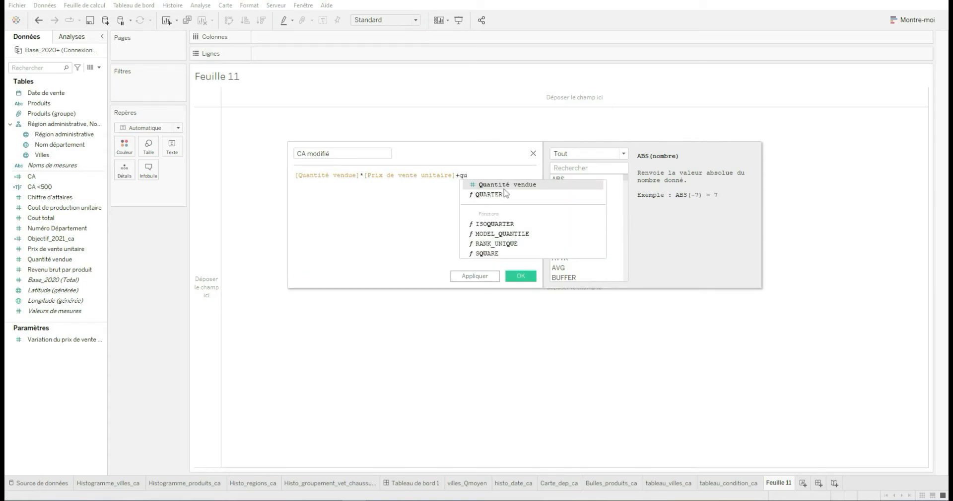
{"action": "left_click", "coordinate": [505, 185]}
{"action": "type", "text": "*"}
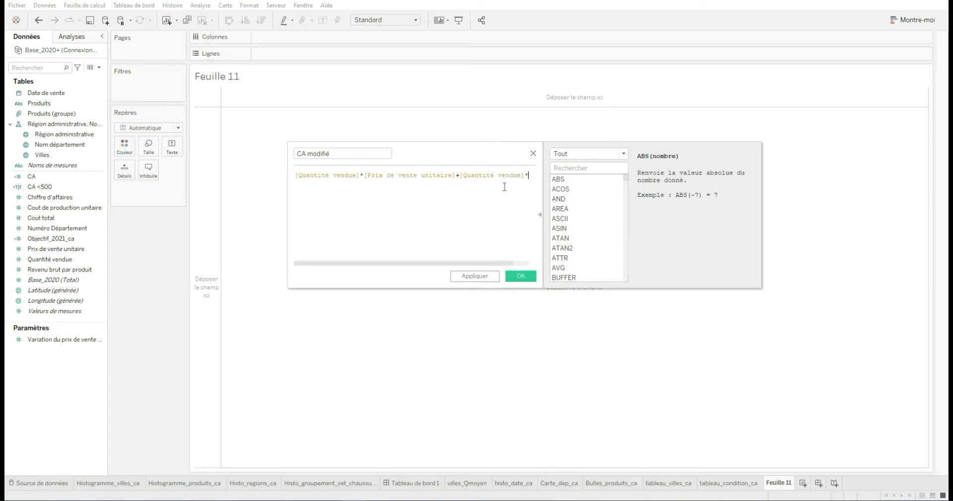
{"action": "type", "text": "pri"}
{"action": "left_click", "coordinate": [527, 184]}
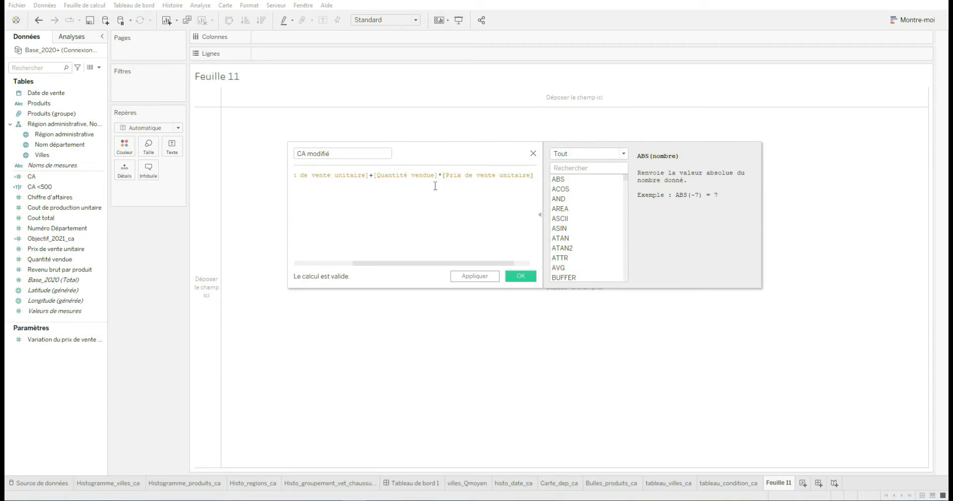
{"action": "type", "text": "*var"}
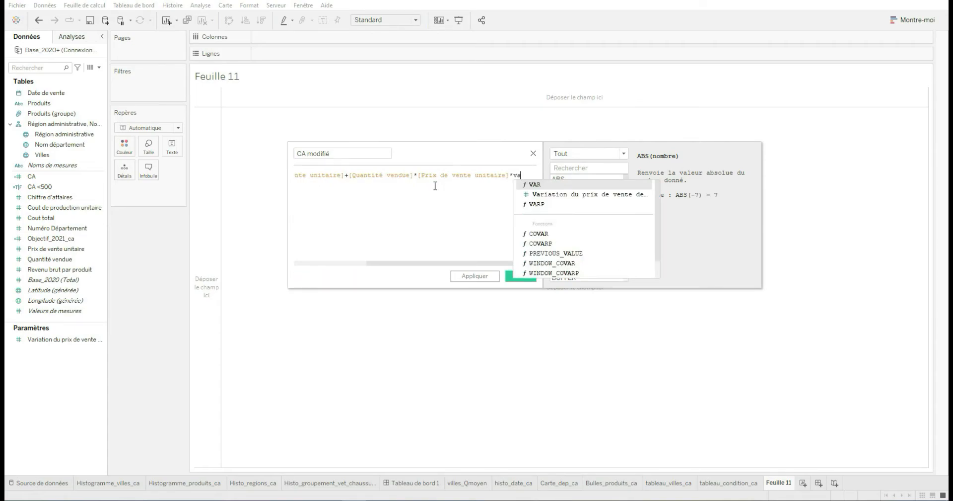
{"action": "left_click", "coordinate": [607, 198]}
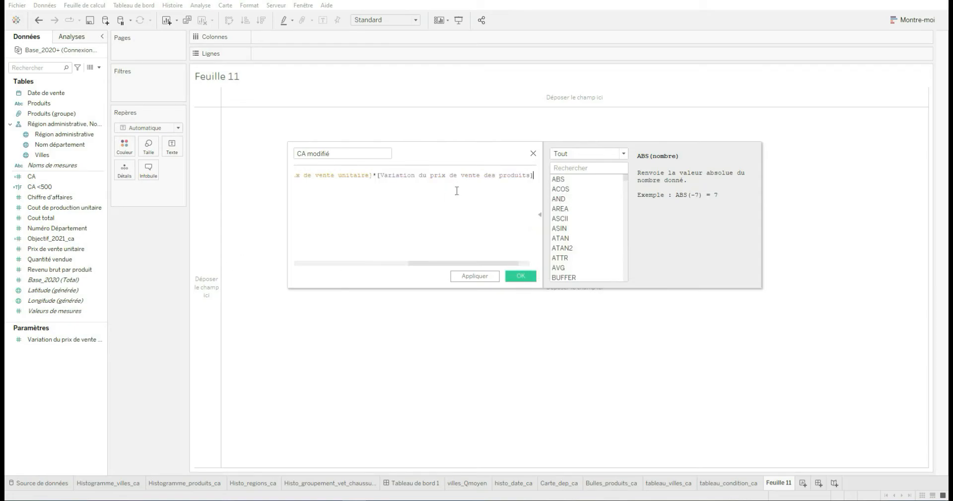
Review the base revenue part, the added variation part and the parameter reference in the CA modifié formula
{"action": "left_click_drag", "start_coordinate": [452, 263], "coordinate": [293, 262]}
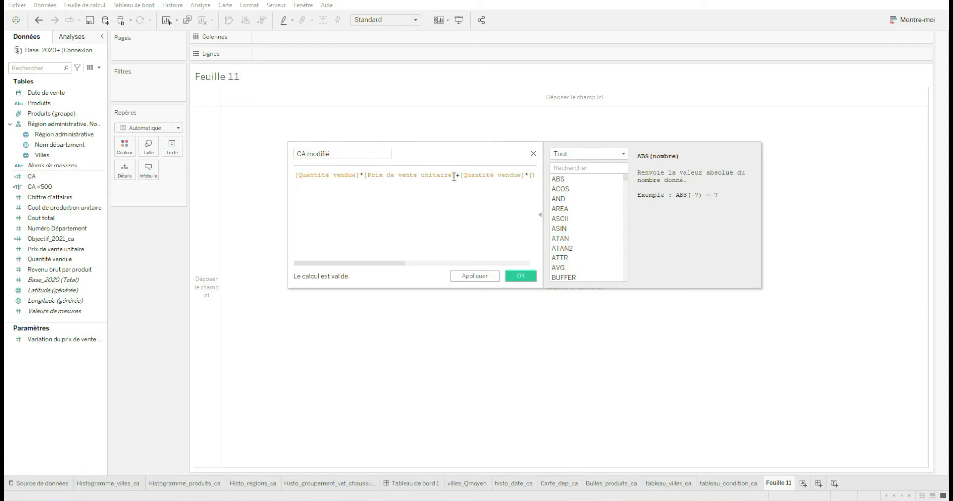
{"action": "left_click_drag", "start_coordinate": [453, 177], "coordinate": [293, 177]}
{"action": "left_click_drag", "start_coordinate": [406, 264], "coordinate": [450, 261]}
{"action": "left_click_drag", "start_coordinate": [342, 175], "coordinate": [541, 179]}
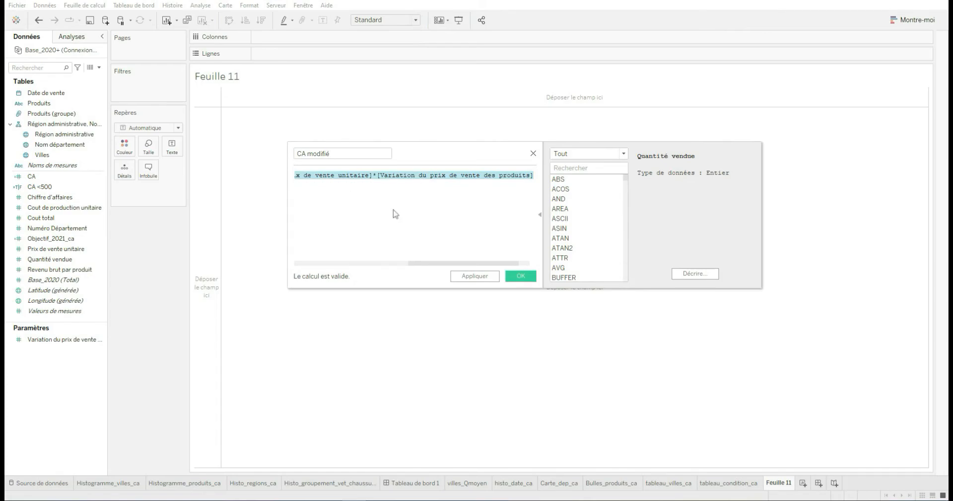
{"action": "left_click_drag", "start_coordinate": [378, 176], "coordinate": [535, 174]}
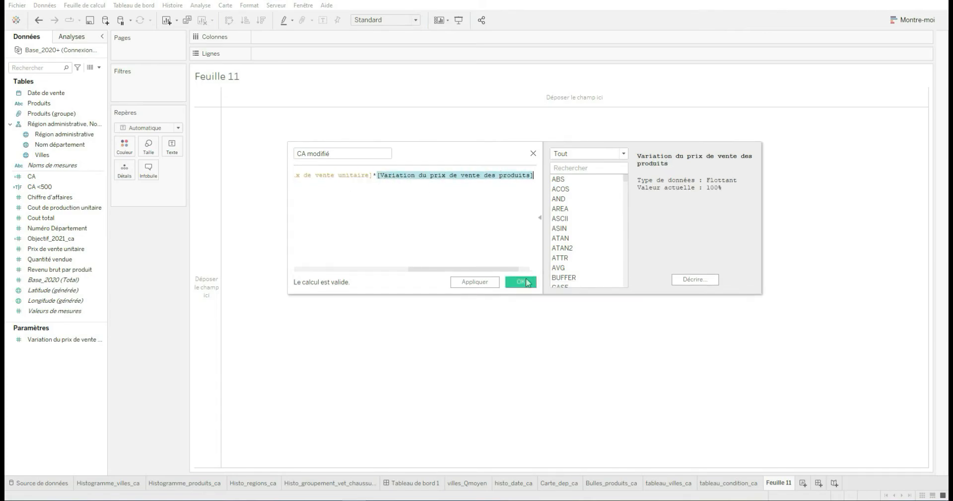
Save the CA modifié calculation and chart CA and CA modifié as separate row measures, with Produits in the columns
{"action": "left_click", "coordinate": [526, 282]}
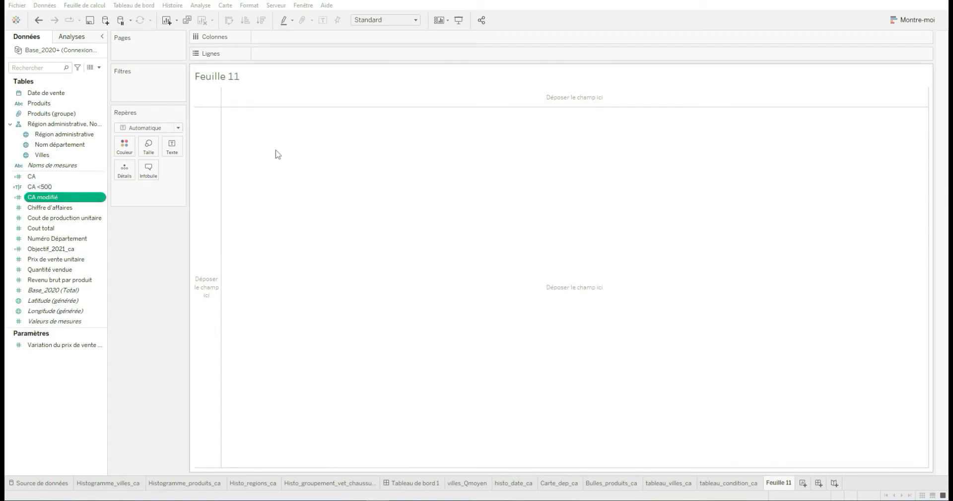
{"action": "left_click_drag", "start_coordinate": [60, 103], "coordinate": [293, 44]}
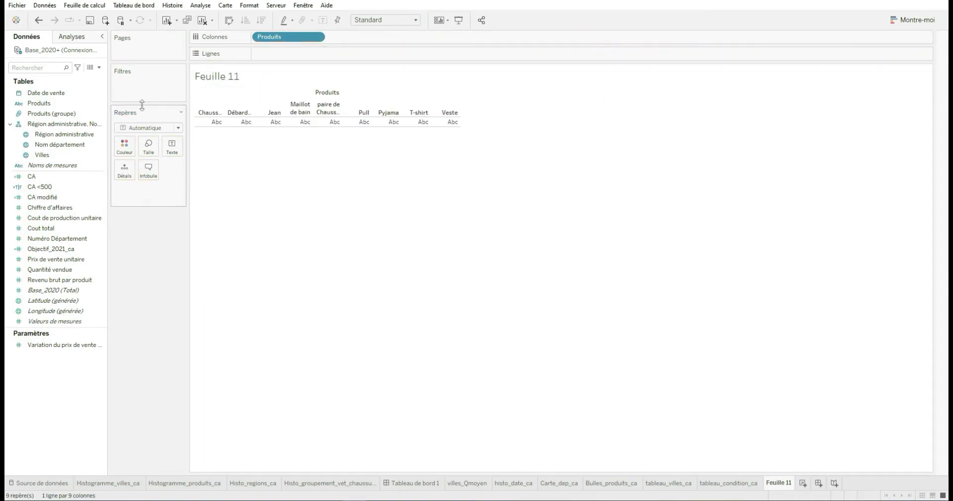
{"action": "left_click_drag", "start_coordinate": [55, 176], "coordinate": [298, 55]}
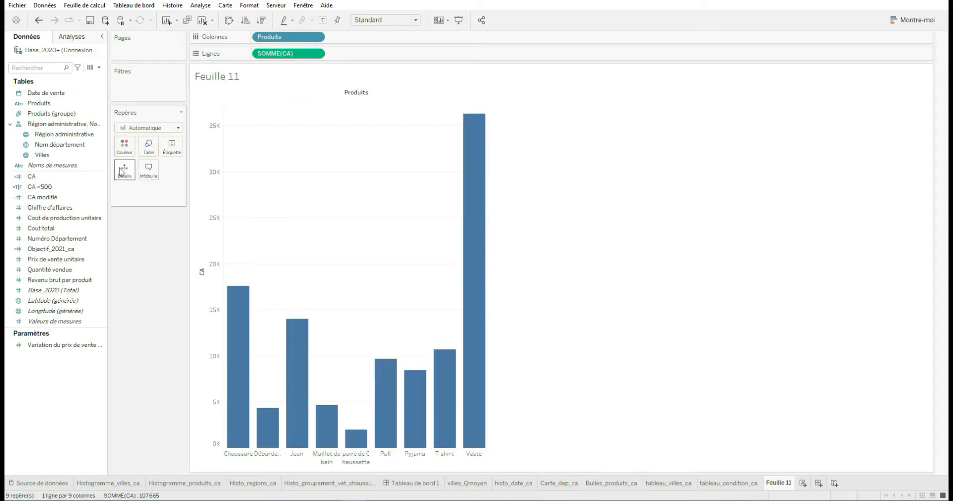
{"action": "left_click_drag", "start_coordinate": [44, 197], "coordinate": [368, 54]}
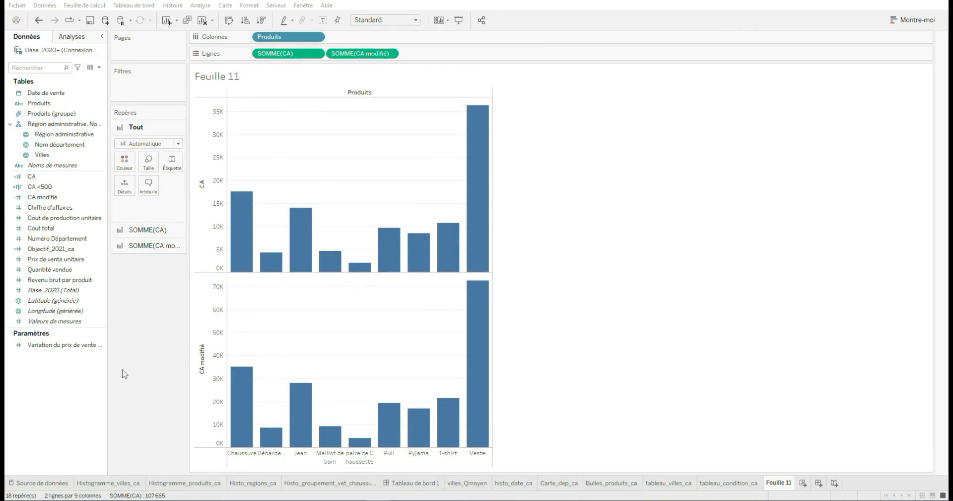
Show the control of the Variation du prix de vente parameter and place it beneath the Repères card
{"action": "right_click", "coordinate": [54, 344]}
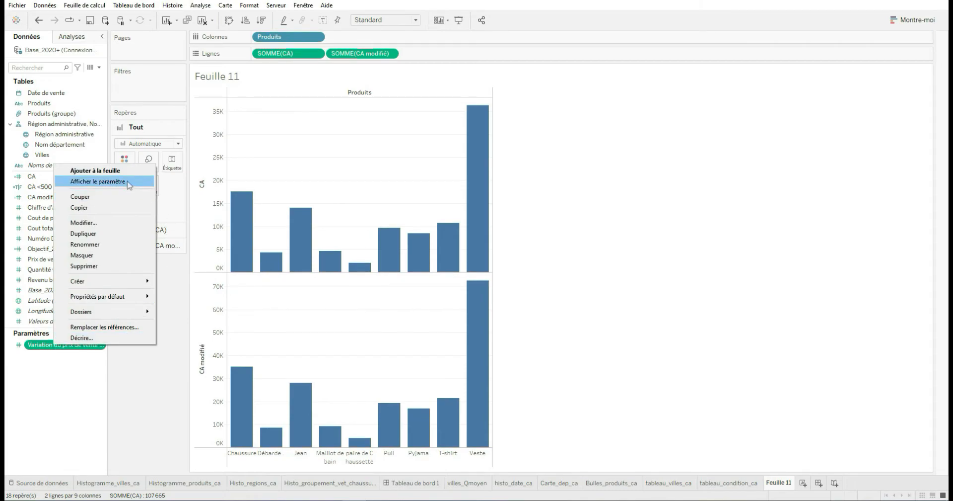
{"action": "left_click", "coordinate": [128, 184]}
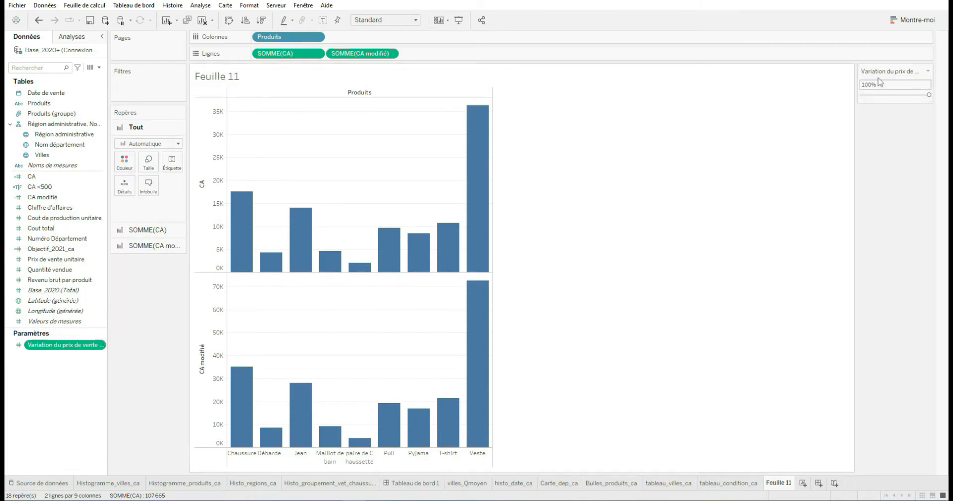
{"action": "left_click_drag", "start_coordinate": [898, 70], "coordinate": [137, 276]}
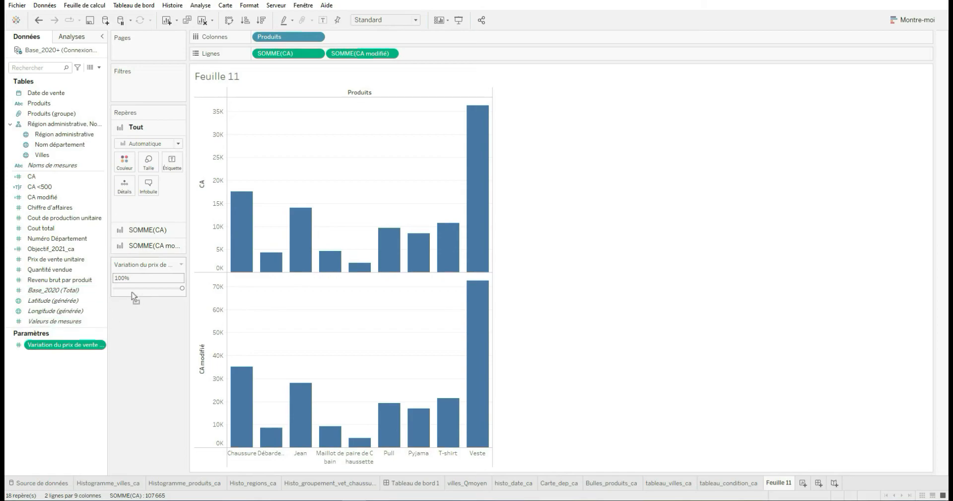
Try the price variation at 32%, restore it to 100% and compare the CA and CA modifié bars for Veste
{"action": "left_click", "coordinate": [182, 288]}
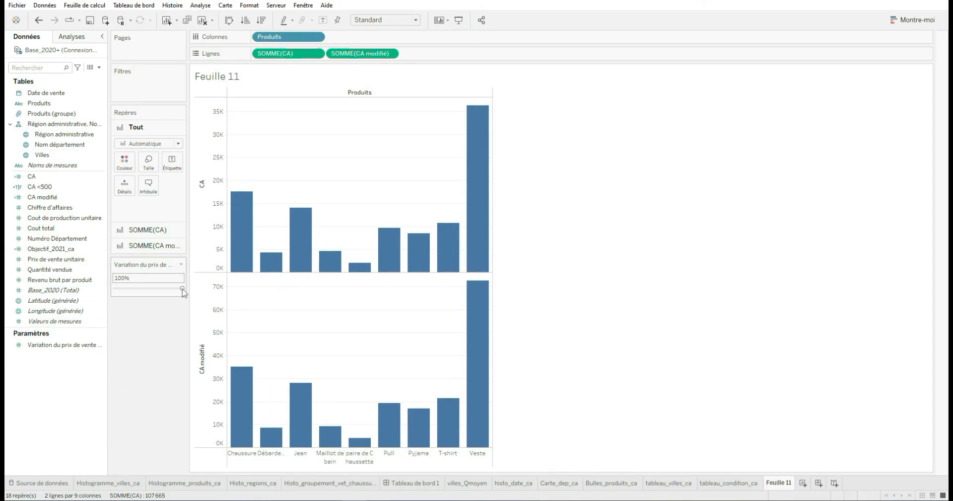
{"action": "left_click_drag", "start_coordinate": [182, 290], "coordinate": [147, 291]}
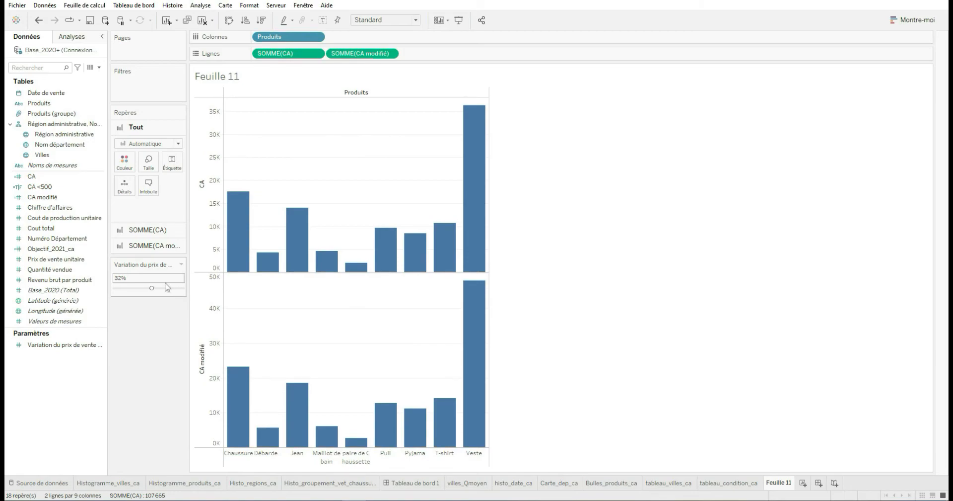
{"action": "left_click_drag", "start_coordinate": [153, 289], "coordinate": [192, 291]}
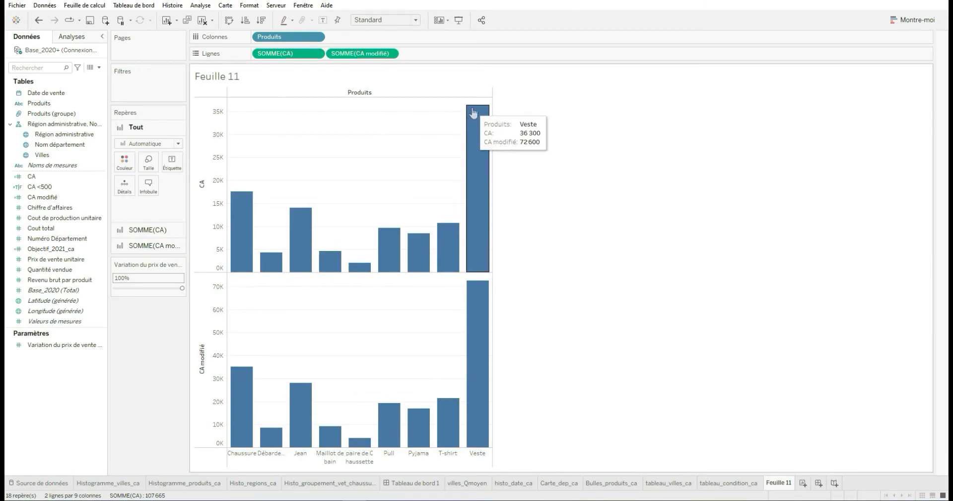
{"action": "mouse_move", "coordinate": [473, 373]}
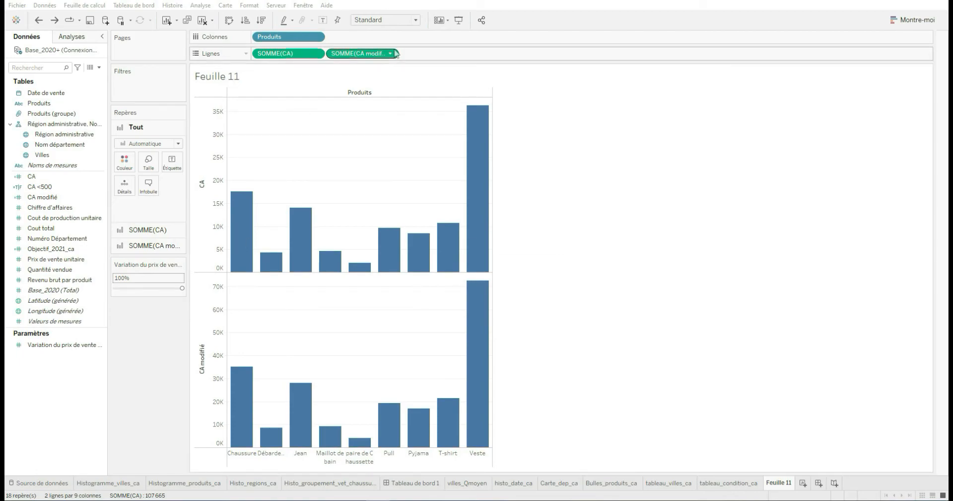
Remove CA modifié from the rows and add it to the CA axis to make side-by-side bars for each product
{"action": "left_click", "coordinate": [374, 54]}
{"action": "left_click", "coordinate": [390, 53]}
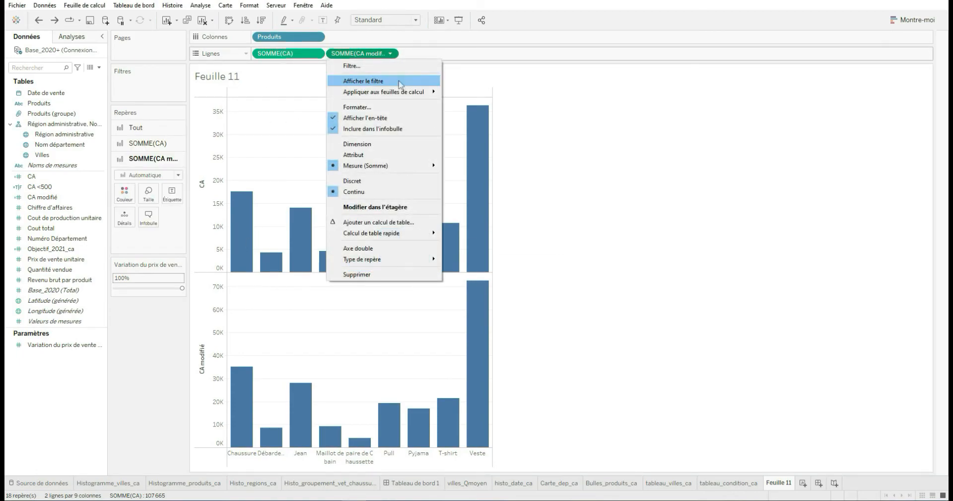
{"action": "left_click", "coordinate": [355, 274]}
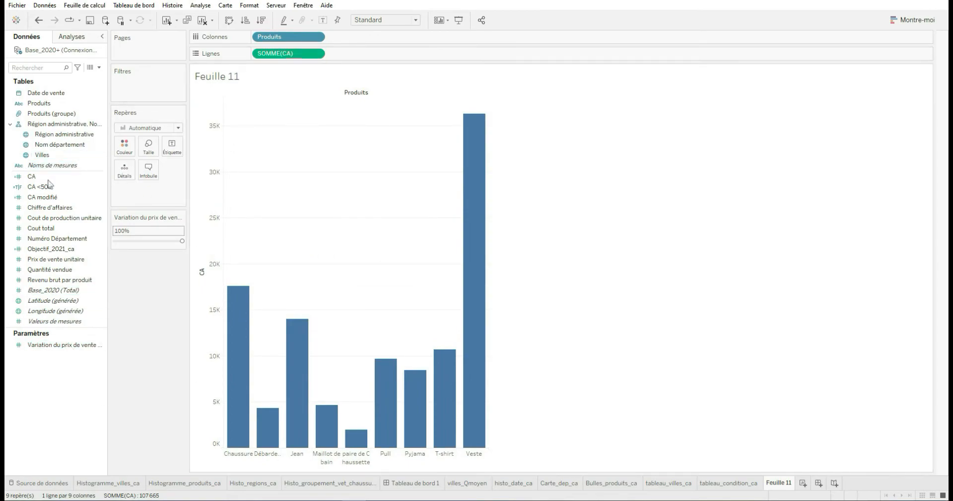
{"action": "left_click_drag", "start_coordinate": [47, 197], "coordinate": [201, 288]}
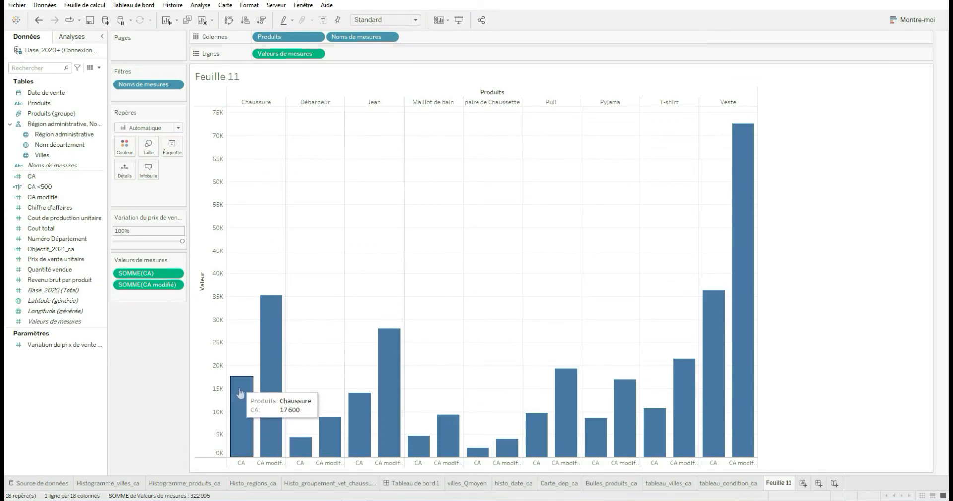
{"action": "mouse_move", "coordinate": [277, 355]}
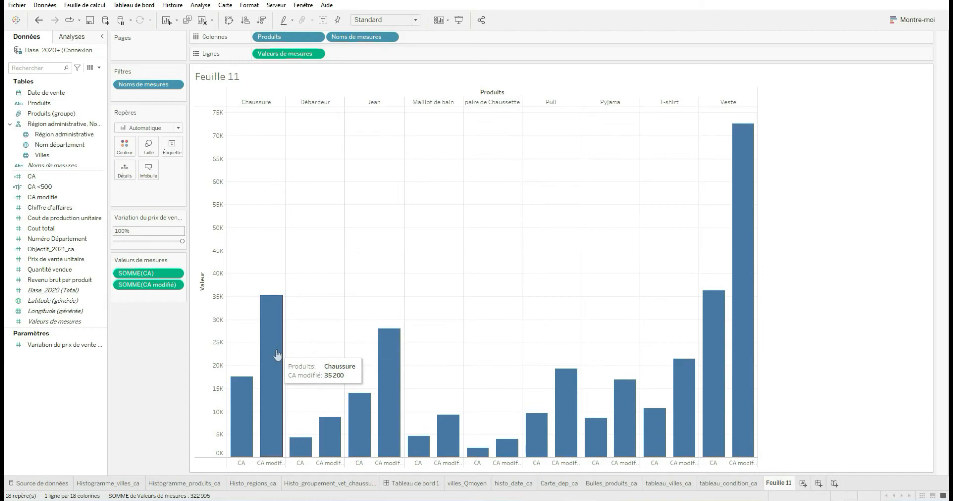
Redisplay the price-variation control beneath the Valeurs de mesures card and colour the bars by Noms de mesures
{"action": "right_click", "coordinate": [63, 345]}
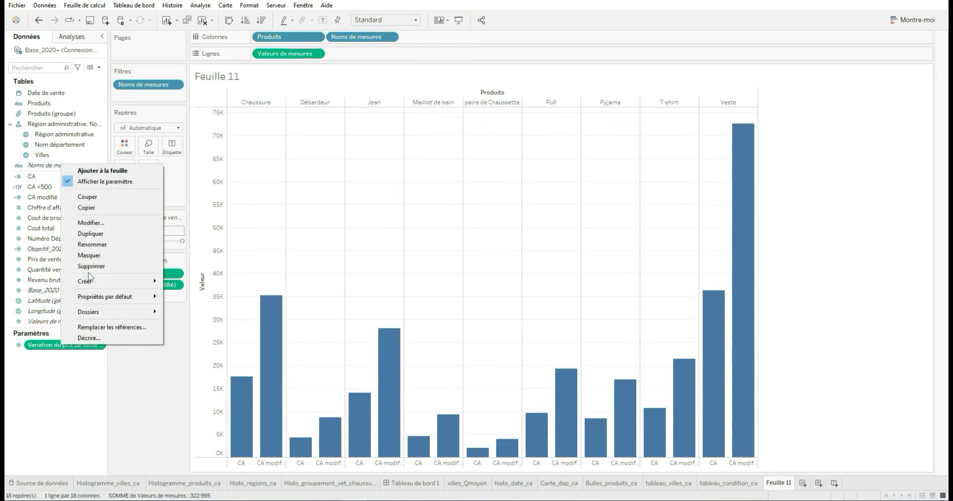
{"action": "left_click", "coordinate": [101, 183]}
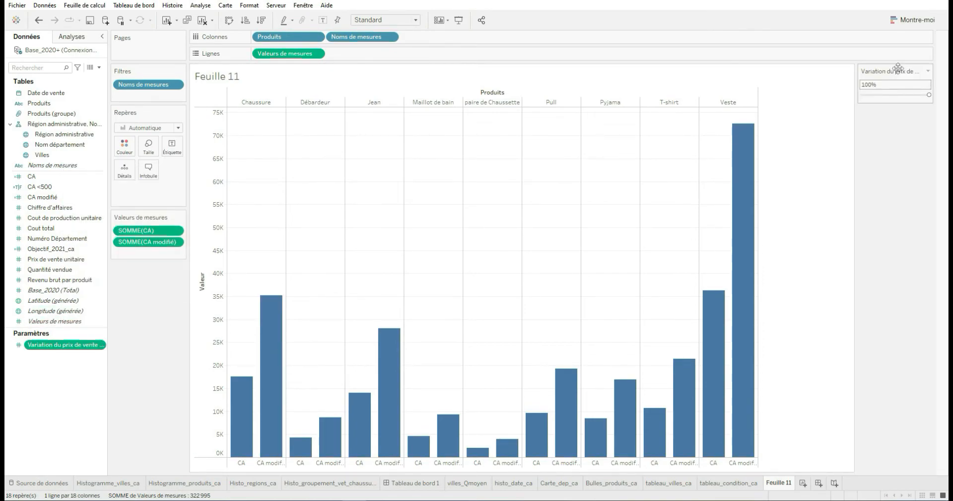
{"action": "left_click_drag", "start_coordinate": [899, 68], "coordinate": [157, 289]}
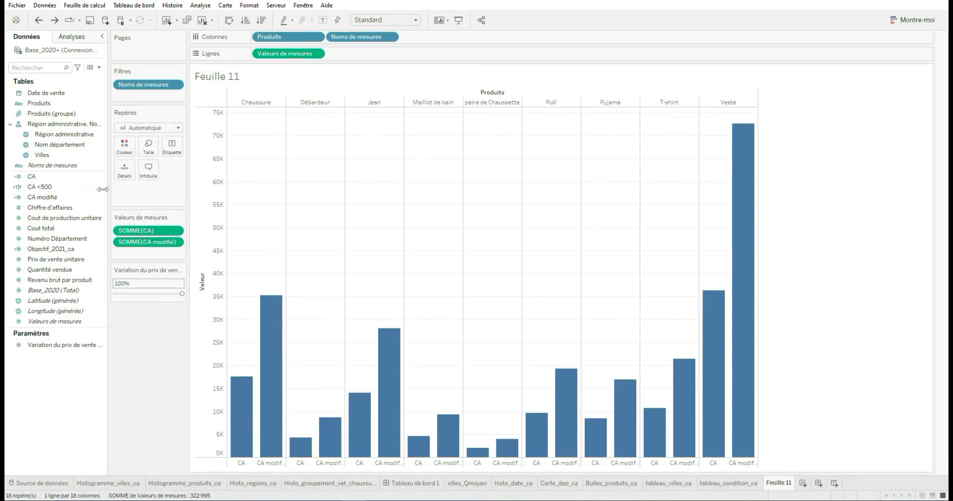
{"action": "left_click_drag", "start_coordinate": [38, 169], "coordinate": [124, 145]}
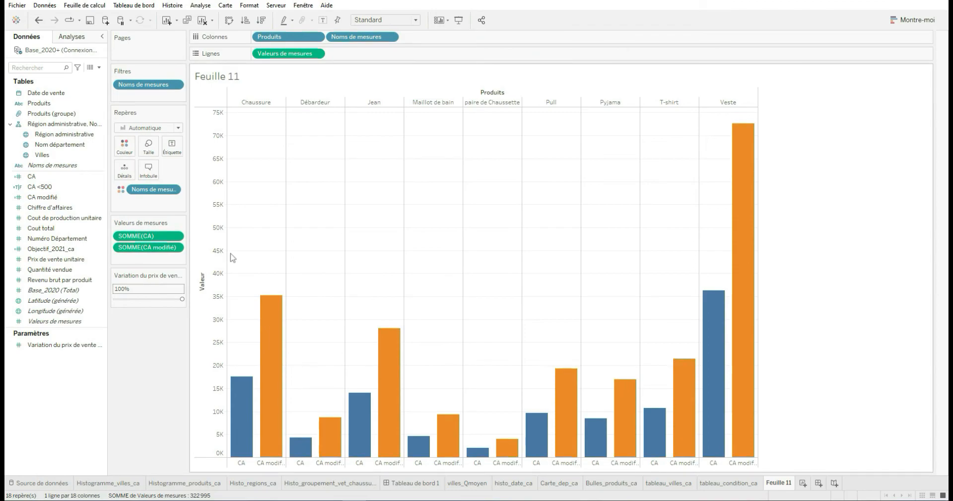
Try the price variation at 0% on the coloured bars and return it to 100%
{"action": "mouse_move", "coordinate": [261, 305]}
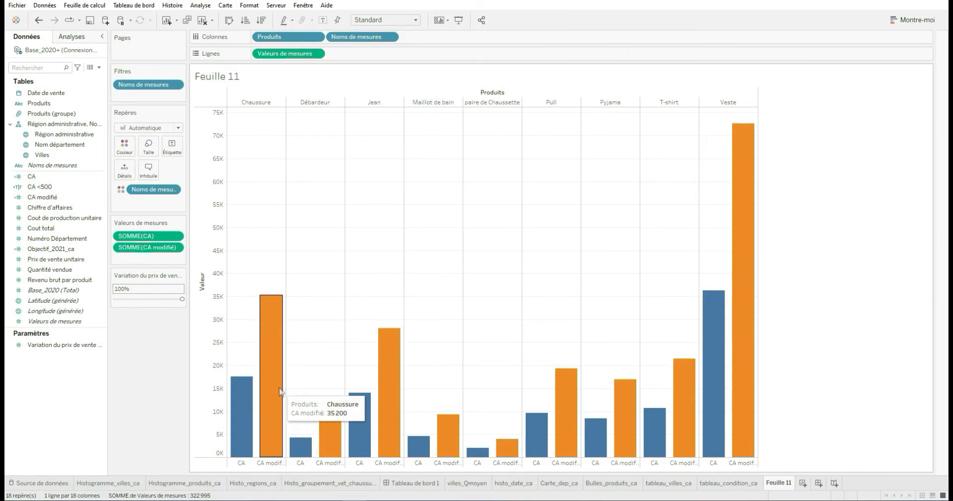
{"action": "left_click_drag", "start_coordinate": [182, 299], "coordinate": [131, 294]}
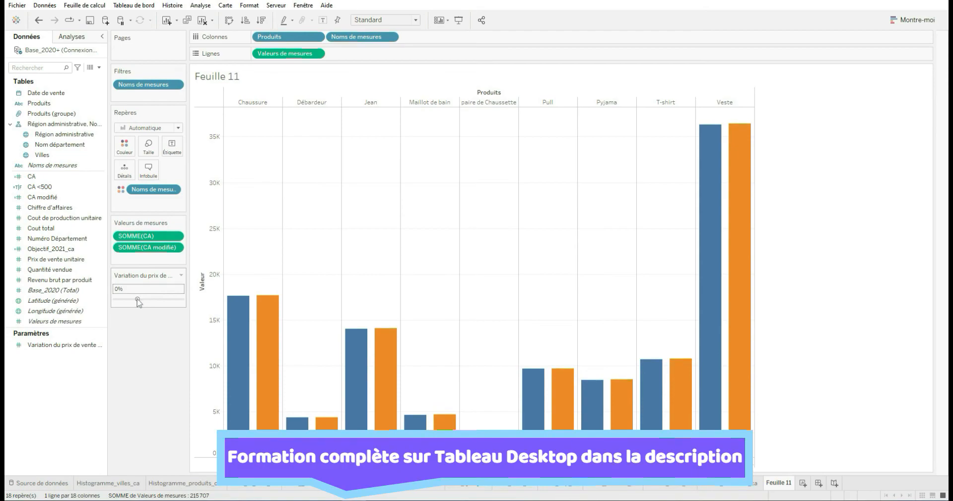
{"action": "left_click_drag", "start_coordinate": [138, 301], "coordinate": [184, 300]}
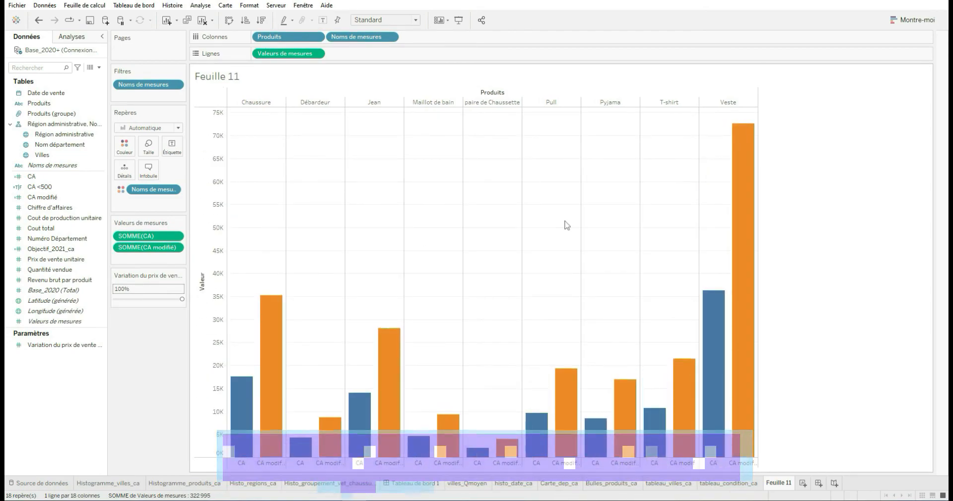